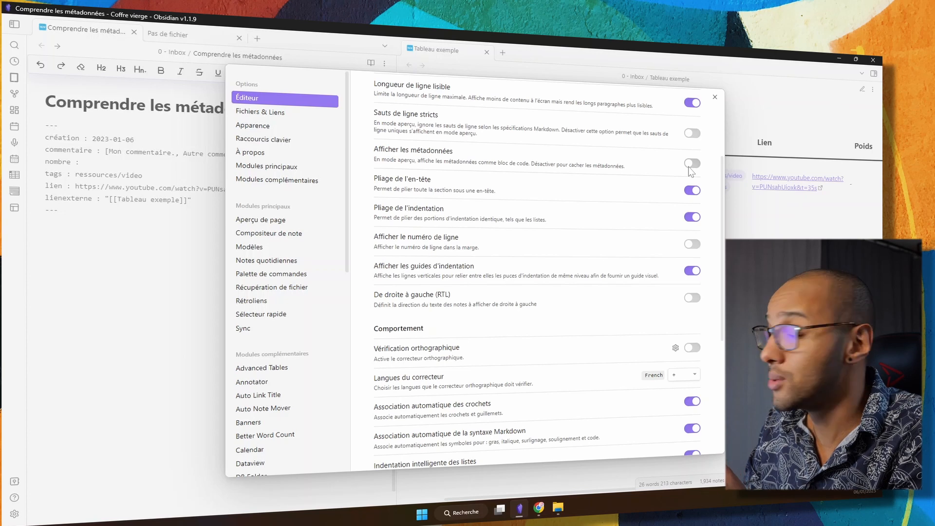
Turn on the display of metadata in preview mode and check the "Comprendre les métadonnées" note in reading view
{"action": "left_click", "coordinate": [691, 163]}
{"action": "left_click", "coordinate": [202, 169]}
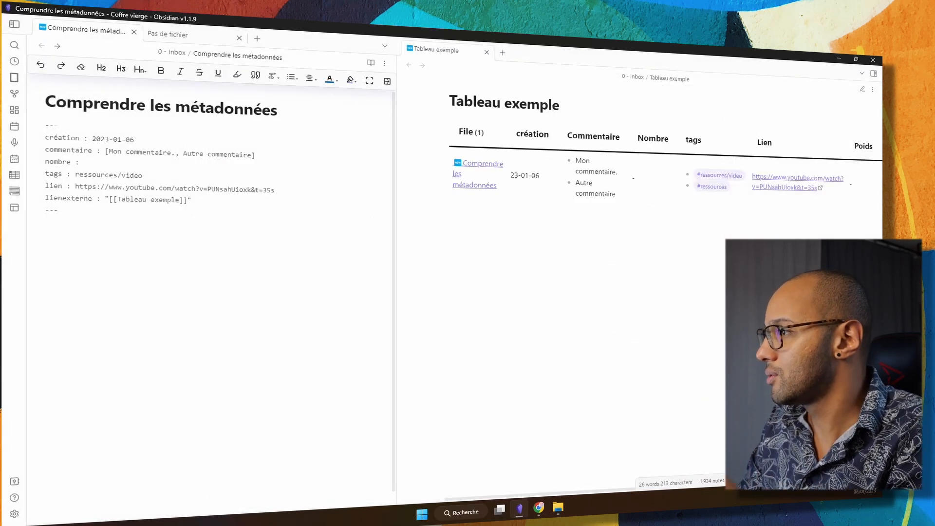
{"action": "key", "text": "ctrl+e"}
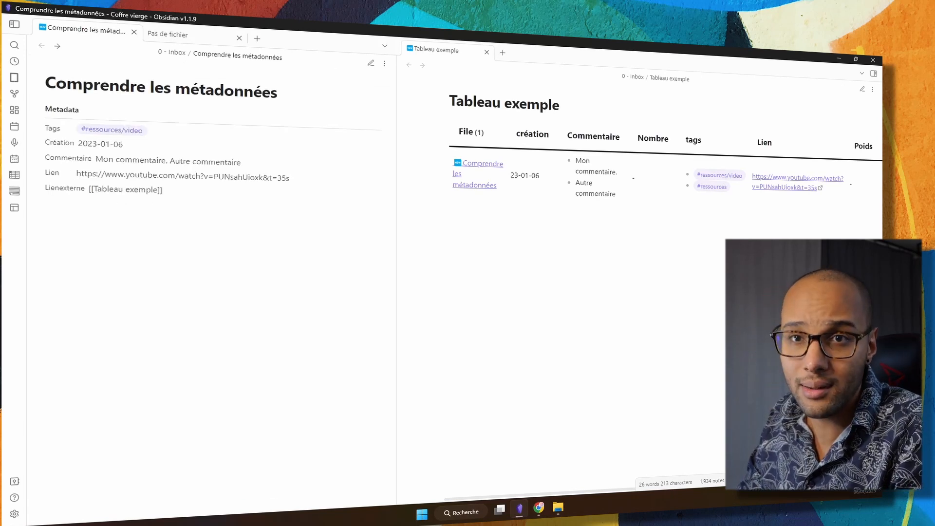
{"action": "key", "text": "ctrl+e"}
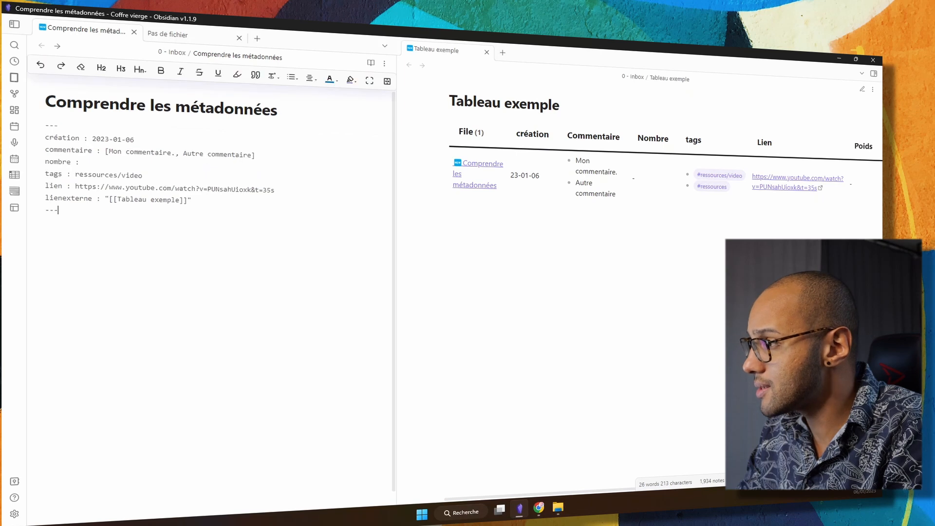
Turn off the display of metadata in preview mode and check the note in reading view before returning to editing
{"action": "left_click", "coordinate": [14, 513]}
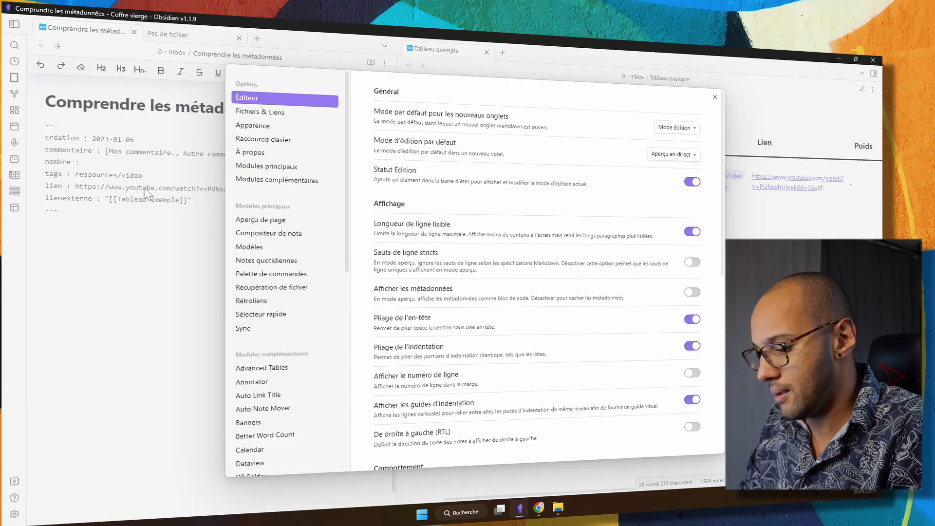
{"action": "key", "text": "Escape"}
{"action": "key", "text": "ctrl+e"}
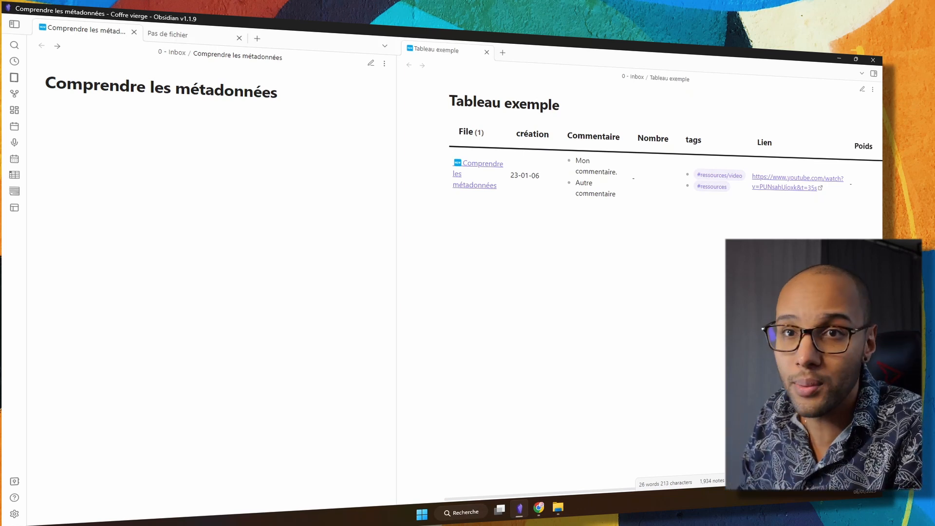
{"action": "key", "text": "ctrl+e"}
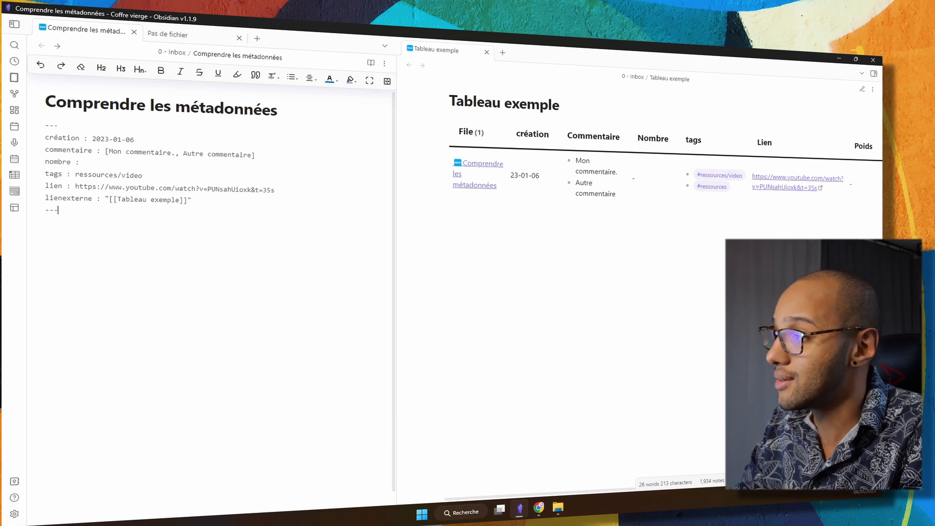
Examine the metadata block's structure: the opening and closing dashes, the création key, its colon separator and its value
{"action": "left_click_drag", "start_coordinate": [58, 126], "coordinate": [45, 125]}
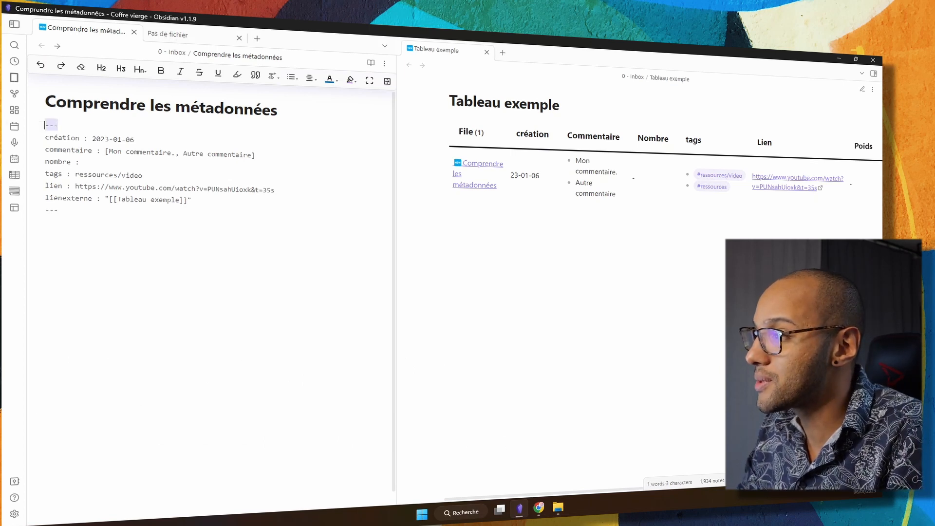
{"action": "mouse_move", "coordinate": [58, 210]}
{"action": "left_mouse_down"}
{"action": "mouse_move", "coordinate": [44, 210]}
{"action": "mouse_move", "coordinate": [53, 199]}
{"action": "left_mouse_up"}
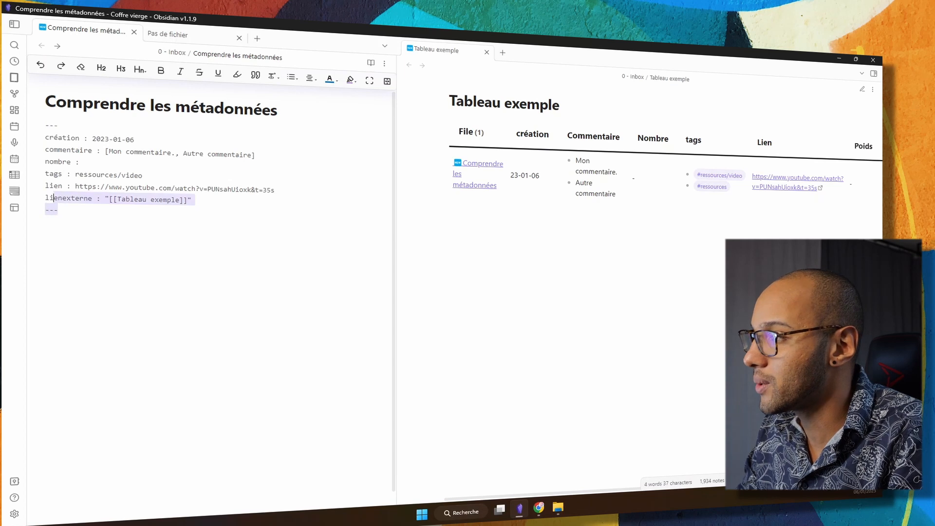
{"action": "left_click", "coordinate": [45, 233]}
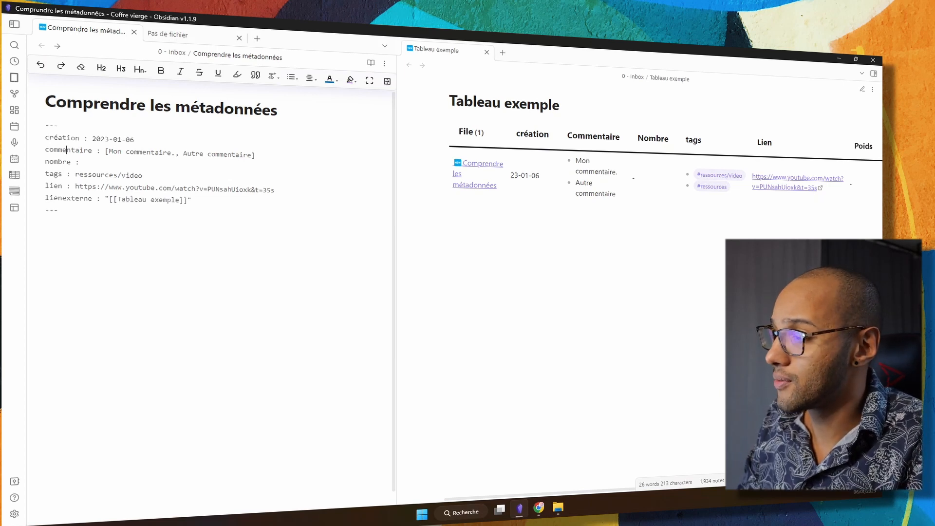
{"action": "double_click", "coordinate": [62, 138]}
{"action": "left_click", "coordinate": [66, 150]}
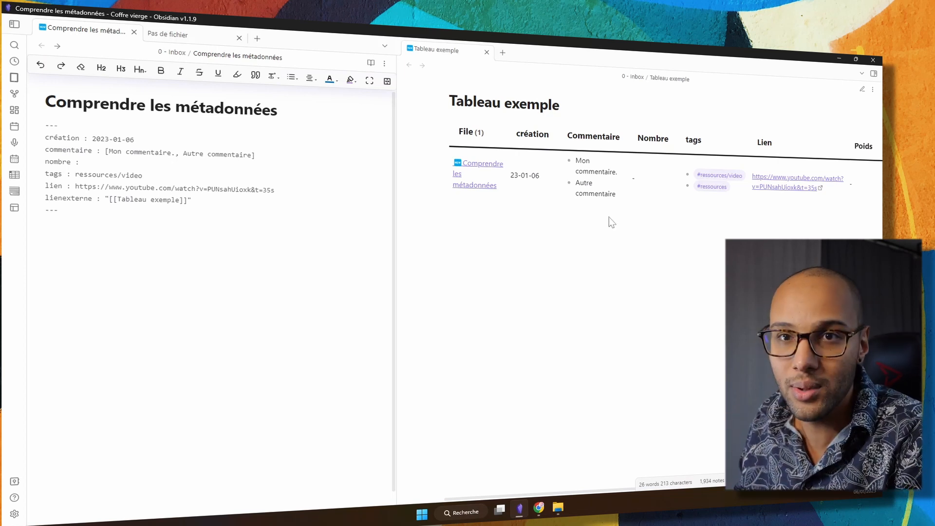
{"action": "double_click", "coordinate": [60, 138]}
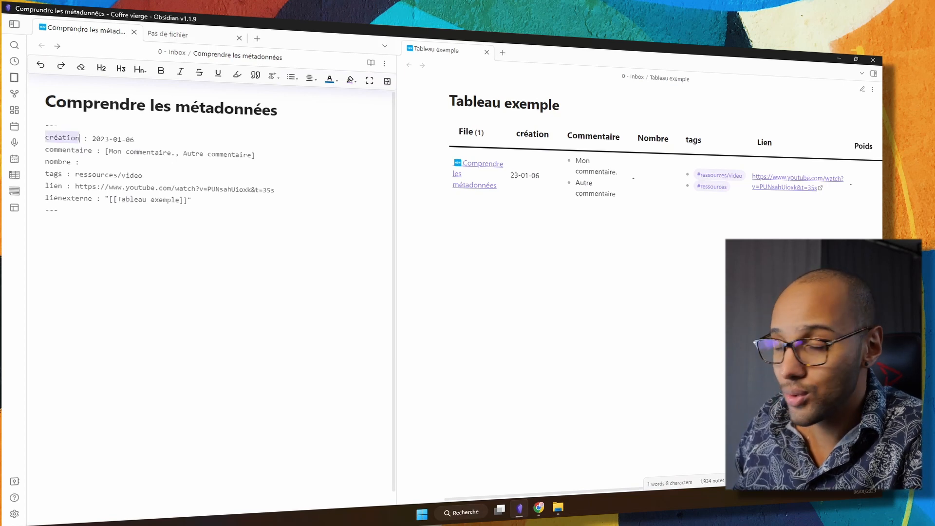
{"action": "key", "text": "Right"}
{"action": "key", "text": "Right"}
{"action": "key", "text": "shift+Right"}
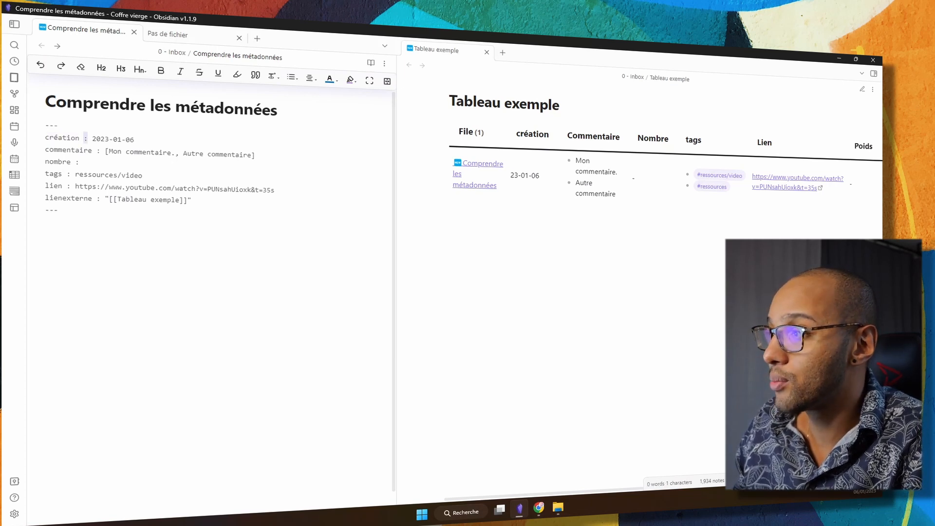
{"action": "left_click", "coordinate": [109, 139]}
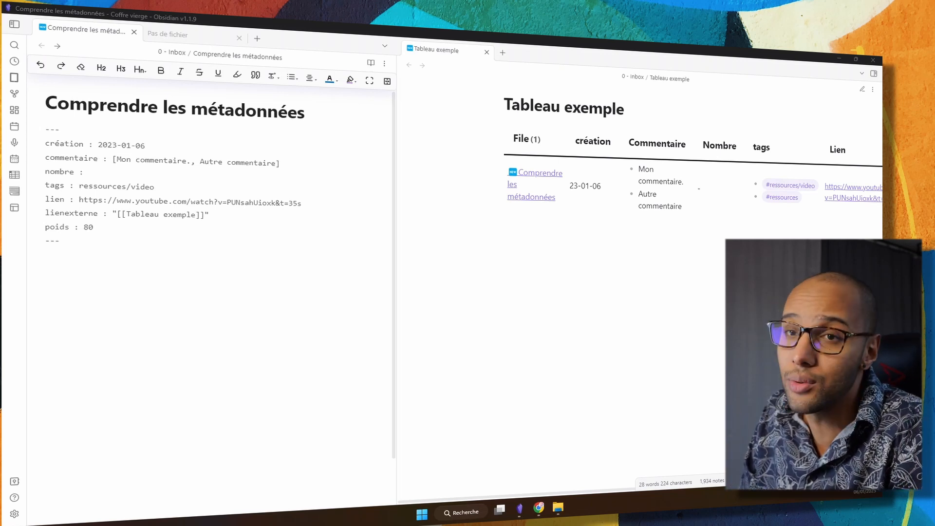
Examine the date format of the création field's value in the metadata block
{"action": "left_click", "coordinate": [45, 307]}
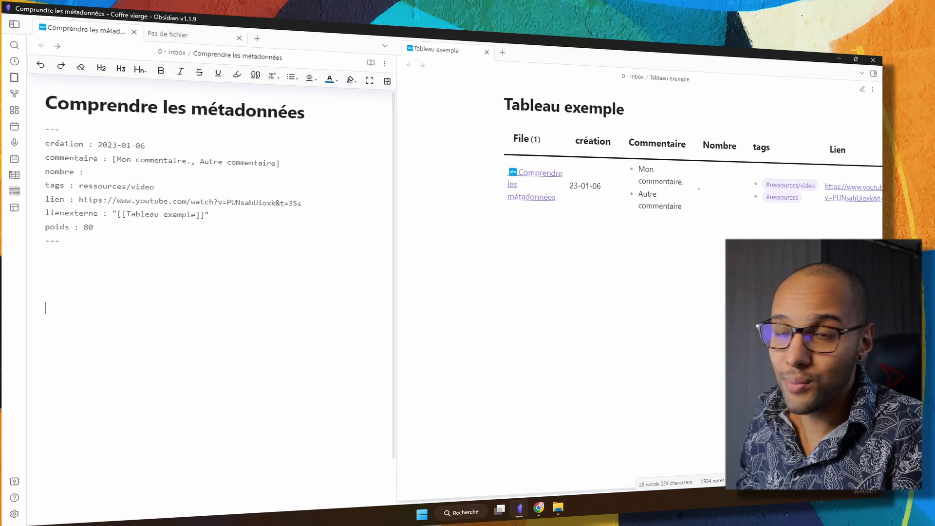
{"action": "left_click", "coordinate": [50, 148]}
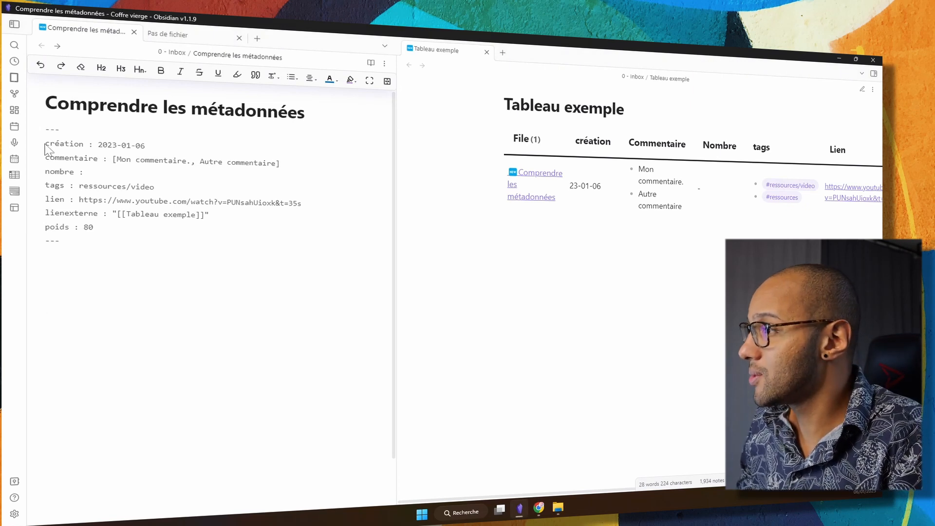
{"action": "left_click_drag", "start_coordinate": [50, 144], "coordinate": [145, 145]}
{"action": "left_click", "coordinate": [145, 145]}
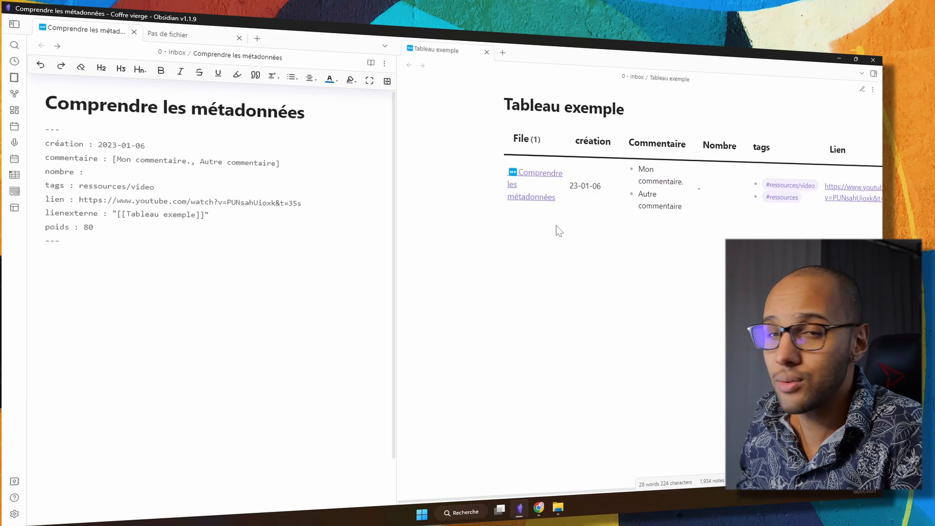
{"action": "left_click", "coordinate": [102, 145]}
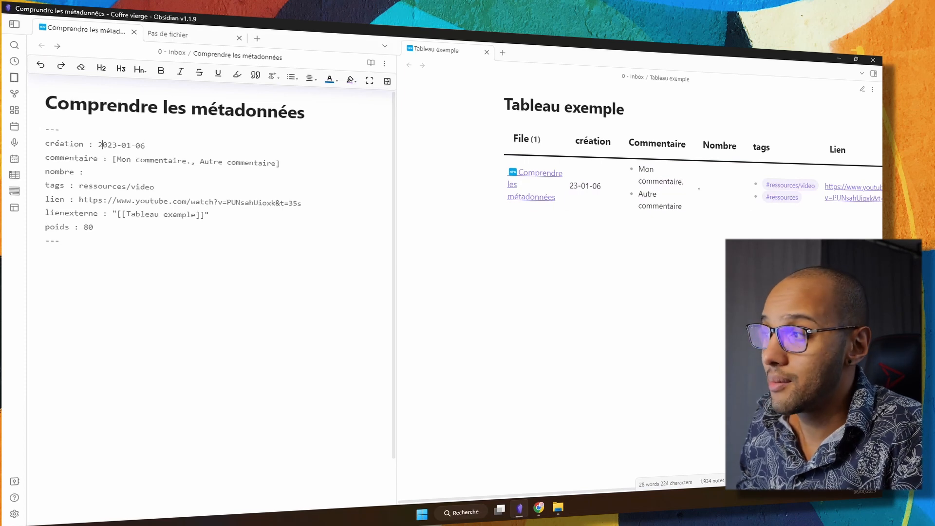
{"action": "key", "text": "shift+Right"}
{"action": "key", "text": "shift+Right"}
{"action": "key", "text": "shift+Right"}
{"action": "key", "text": "shift+Right"}
{"action": "key", "text": "shift+Right"}
{"action": "key", "text": "shift+Right"}
{"action": "key", "text": "shift+Right"}
{"action": "key", "text": "shift+Right"}
{"action": "key", "text": "shift+Right"}
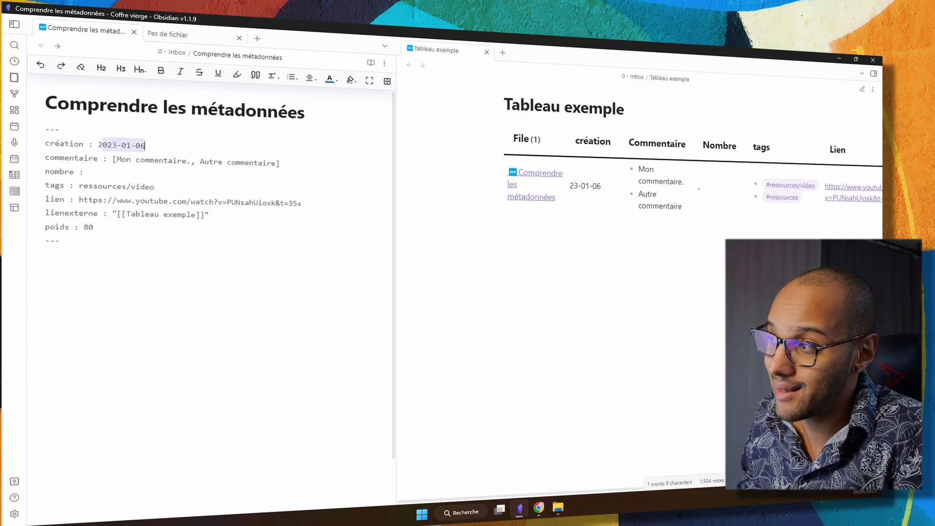
{"action": "left_click", "coordinate": [149, 201]}
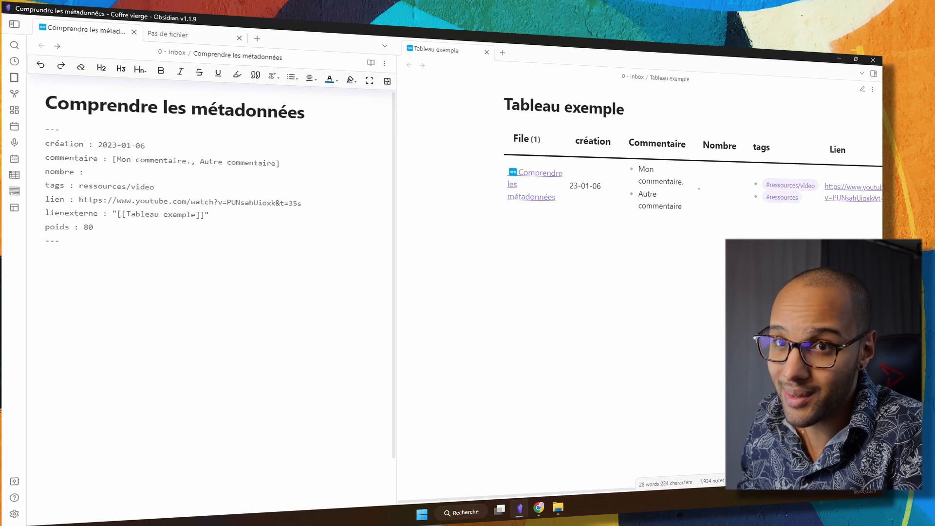
Examine how the commentaire field stores several comments in square brackets separated by a comma
{"action": "left_click", "coordinate": [45, 267]}
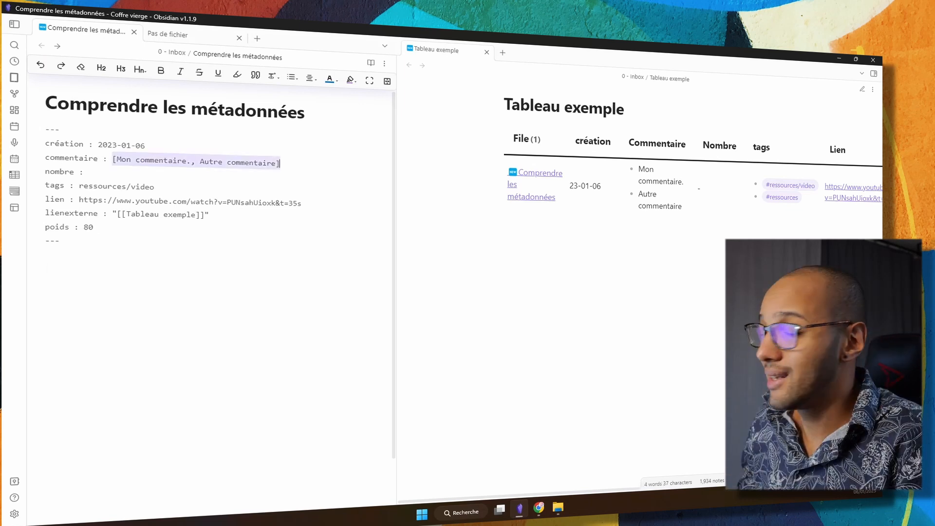
{"action": "left_click_drag", "start_coordinate": [113, 160], "coordinate": [279, 163]}
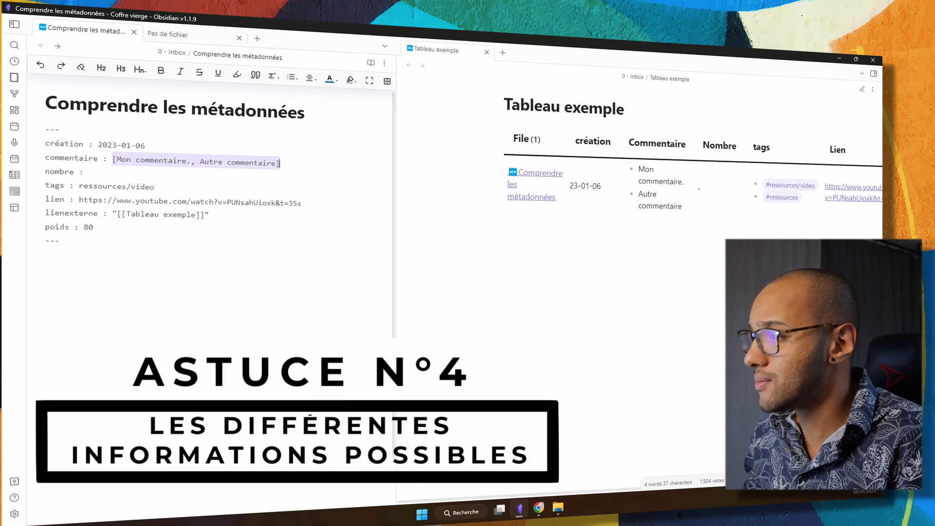
{"action": "left_click_drag", "start_coordinate": [192, 161], "coordinate": [190, 161]}
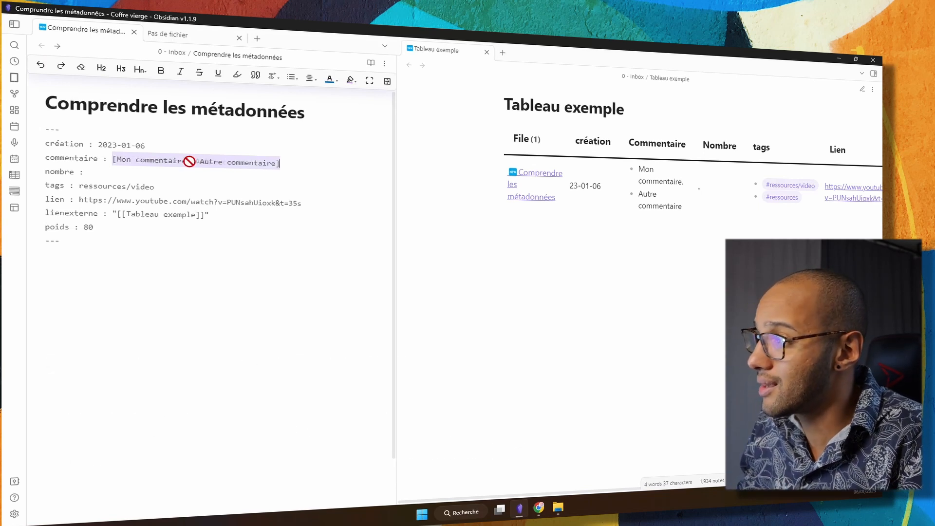
{"action": "left_click", "coordinate": [204, 162]}
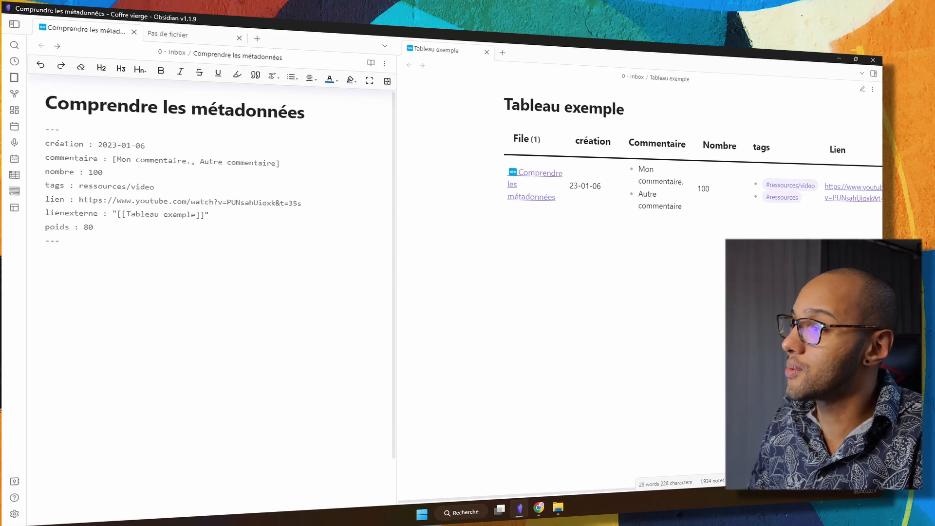
Move the ressources/video tag out of the tags field into the note body below the metadata as #ressources/video
{"action": "left_click_drag", "start_coordinate": [98, 186], "coordinate": [69, 185]}
{"action": "left_click", "coordinate": [126, 187]}
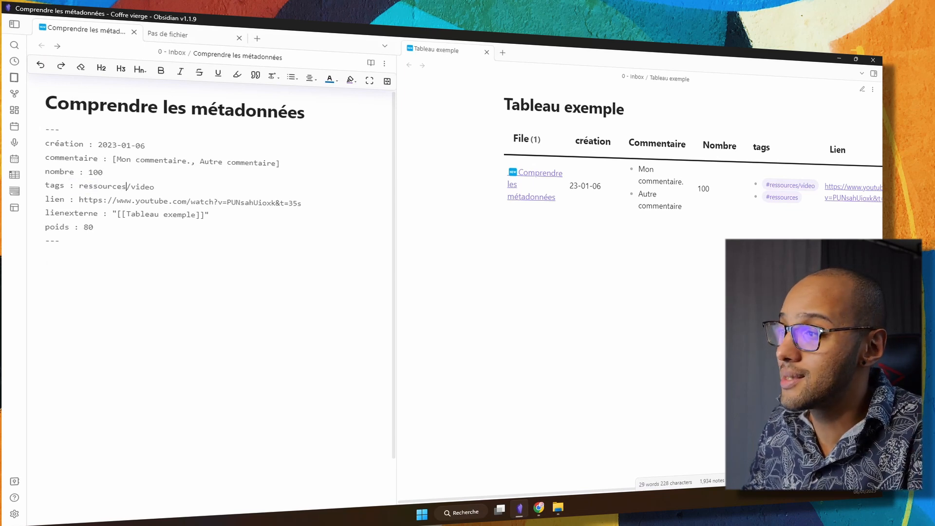
{"action": "left_click", "coordinate": [45, 281]}
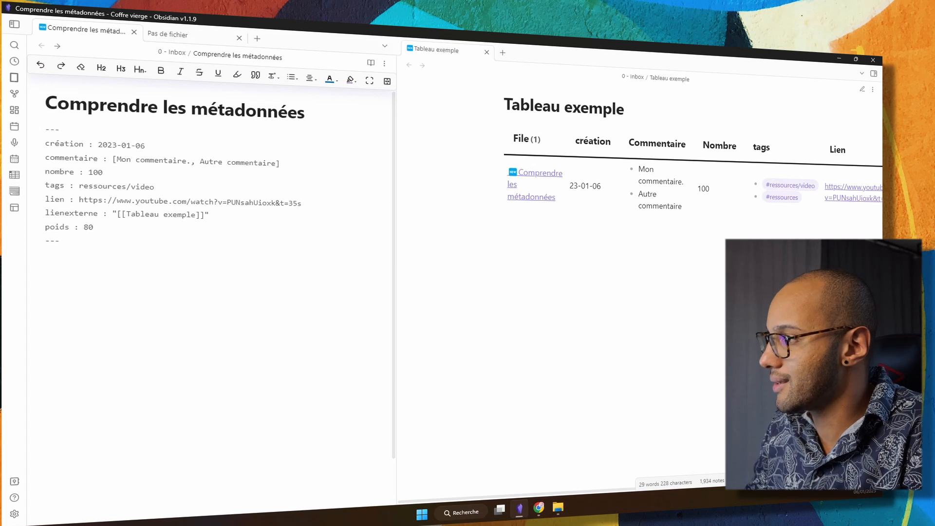
{"action": "left_click_drag", "start_coordinate": [73, 186], "coordinate": [154, 187]}
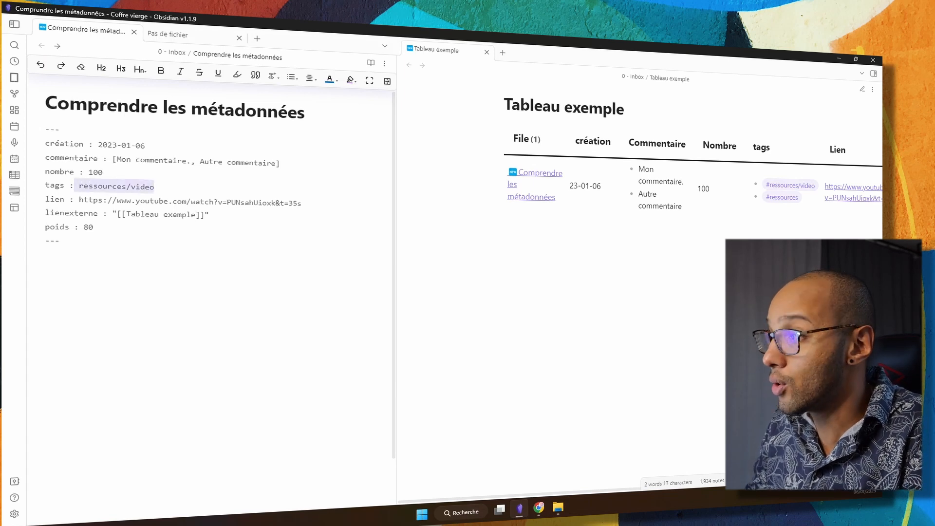
{"action": "key", "text": "ctrl+x"}
{"action": "left_click", "coordinate": [46, 281]}
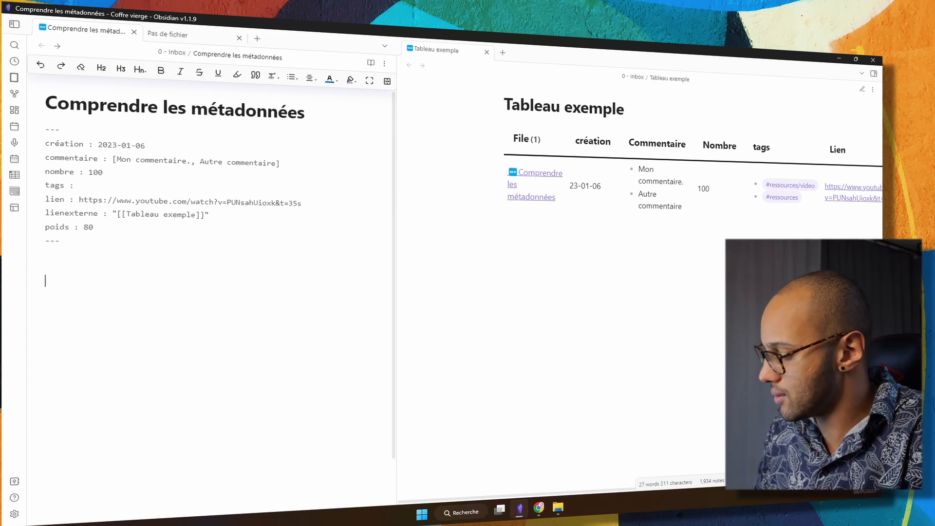
{"action": "type", "text": "#"}
{"action": "key", "text": "ctrl+v"}
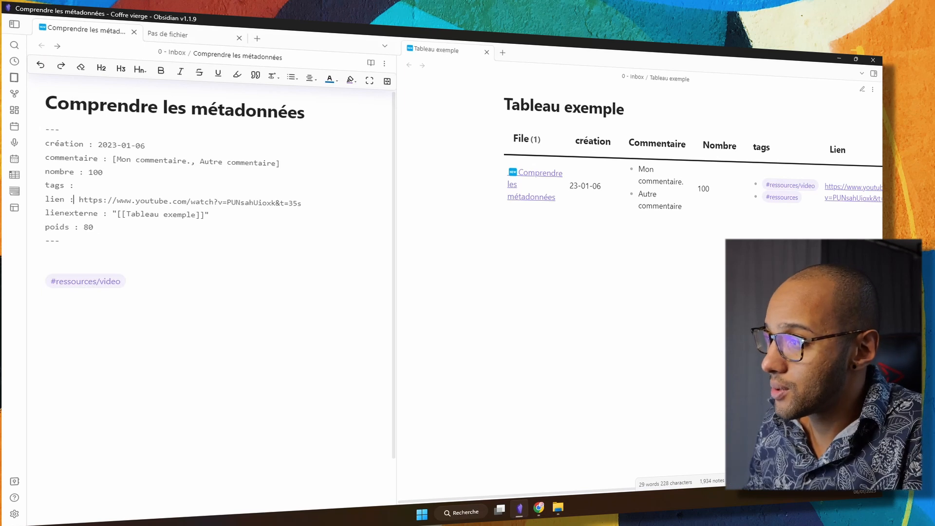
Examine the web address in the lien field, the quoted note link in lienexterne and the value of the tags field
{"action": "left_click_drag", "start_coordinate": [79, 200], "coordinate": [301, 203]}
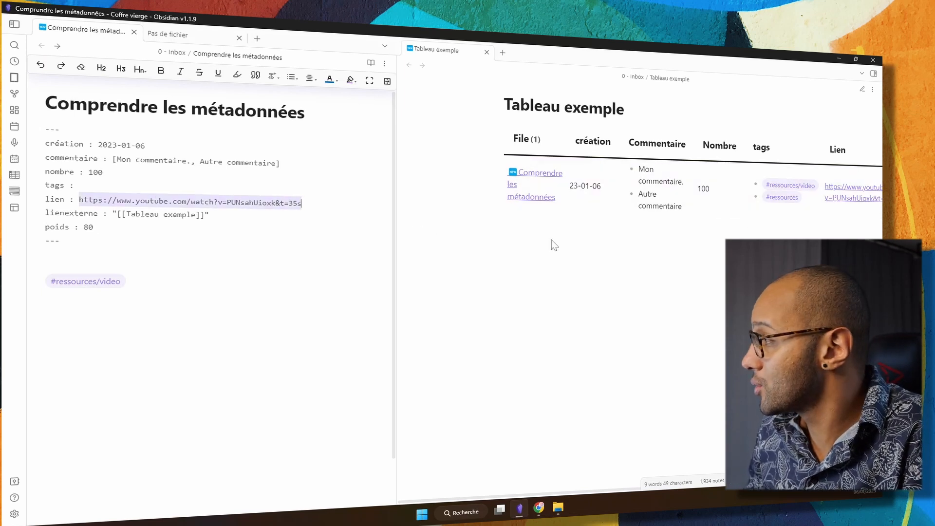
{"action": "left_click_drag", "start_coordinate": [113, 214], "coordinate": [209, 215]}
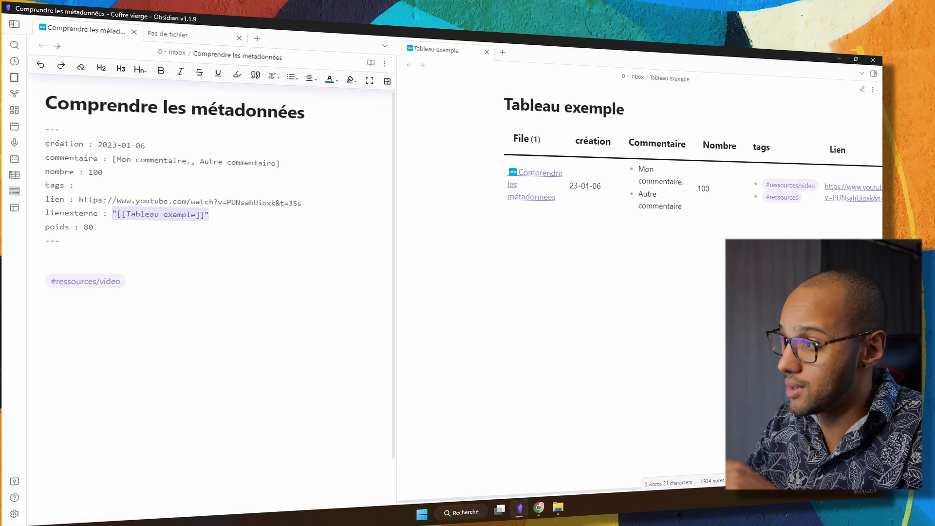
{"action": "left_click", "coordinate": [209, 214]}
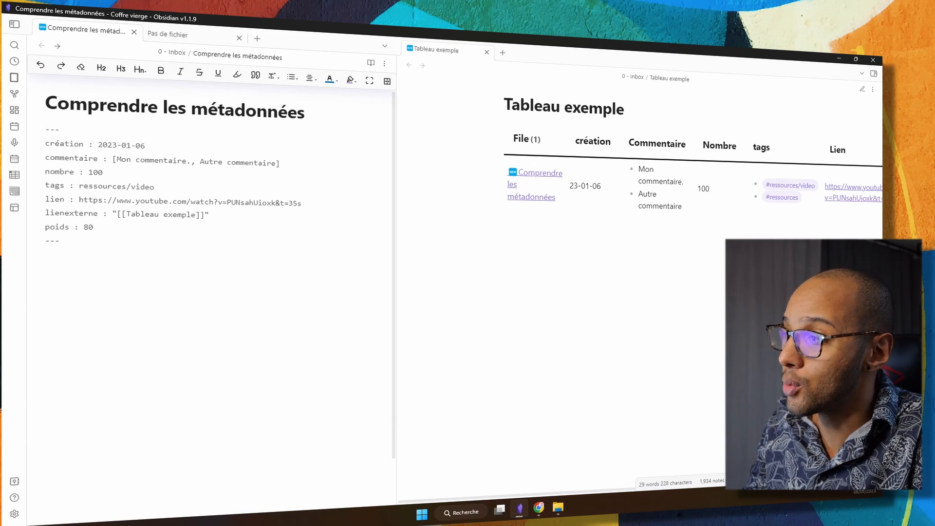
{"action": "key", "text": "shift+Right"}
{"action": "key", "text": "shift+Right"}
{"action": "key", "text": "shift+Right"}
{"action": "key", "text": "shift+Right"}
{"action": "key", "text": "shift+Right"}
{"action": "key", "text": "shift+Right"}
{"action": "key", "text": "shift+Right"}
{"action": "key", "text": "shift+Right"}
{"action": "key", "text": "shift+Right"}
{"action": "key", "text": "shift+Right"}
{"action": "key", "text": "shift+Right"}
{"action": "key", "text": "shift+Right"}
{"action": "key", "text": "shift+Right"}
{"action": "key", "text": "shift+Right"}
{"action": "key", "text": "shift+Right"}
{"action": "key", "text": "shift+Right"}
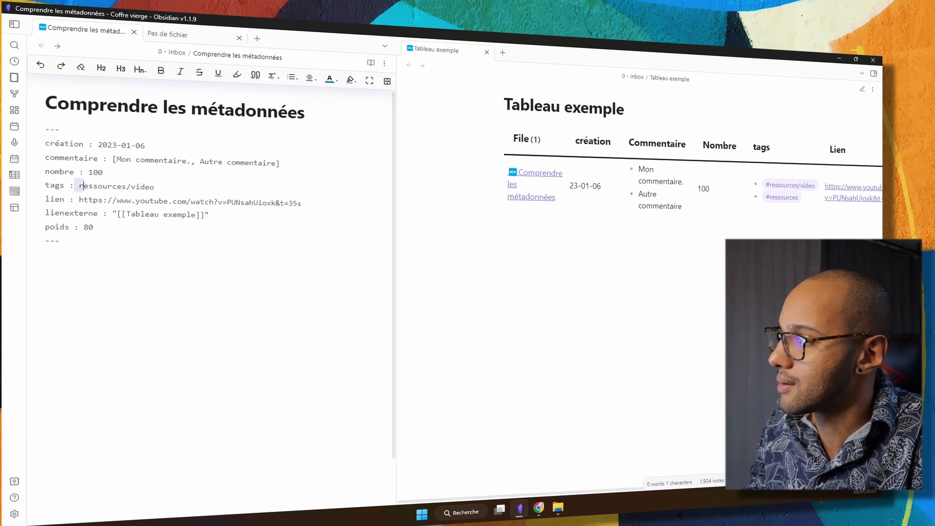
Rewrite the tags field as a dashed list with ressources/video and obsidian on separate lines
{"action": "key", "text": "Right"}
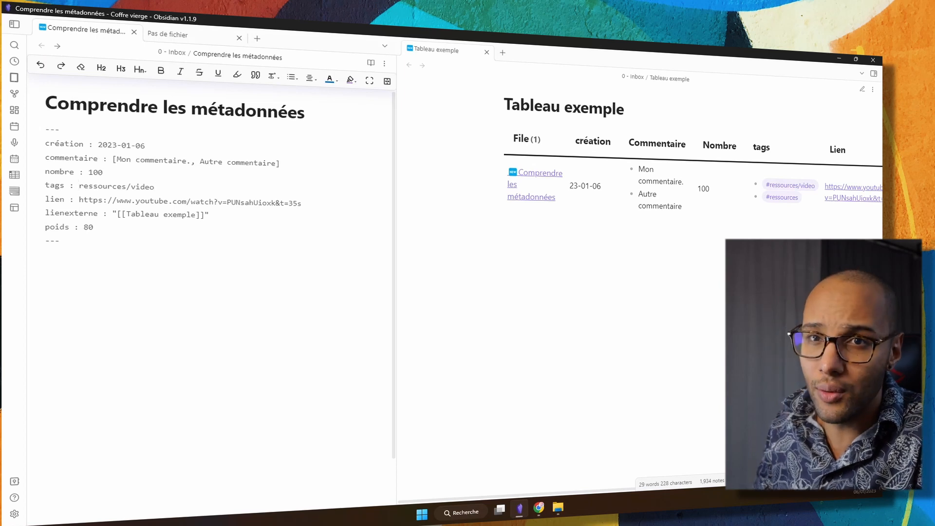
{"action": "key", "text": "Return"}
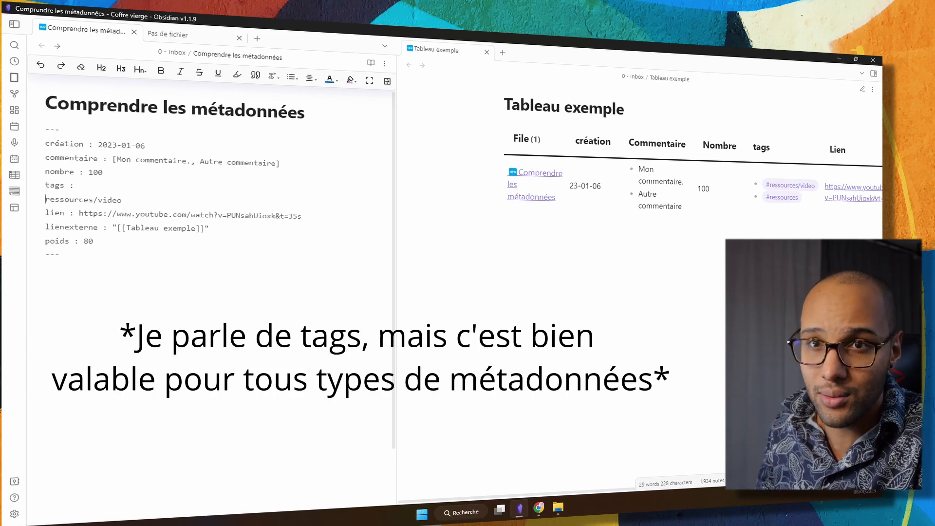
{"action": "type", "text": "-"}
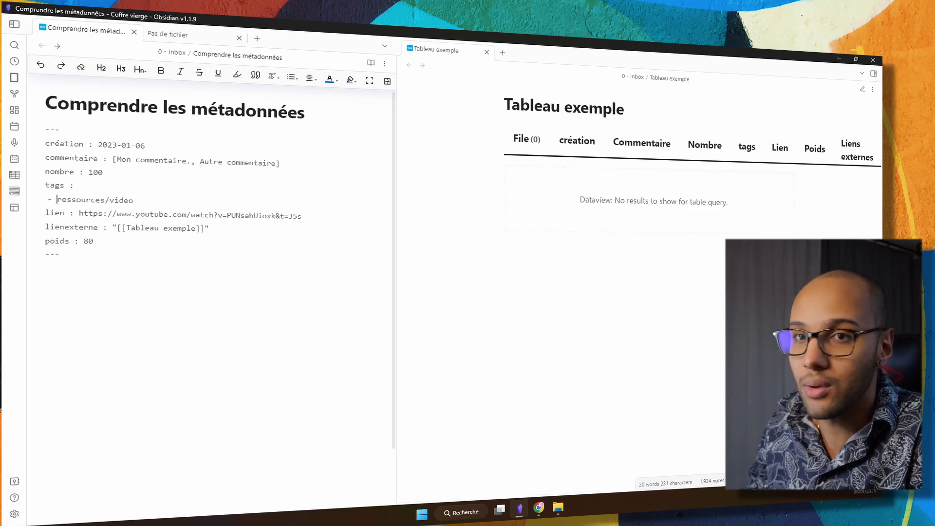
{"action": "left_click_drag", "start_coordinate": [133, 199], "coordinate": [45, 200]}
{"action": "left_click", "coordinate": [124, 200]}
{"action": "key", "text": "End"}
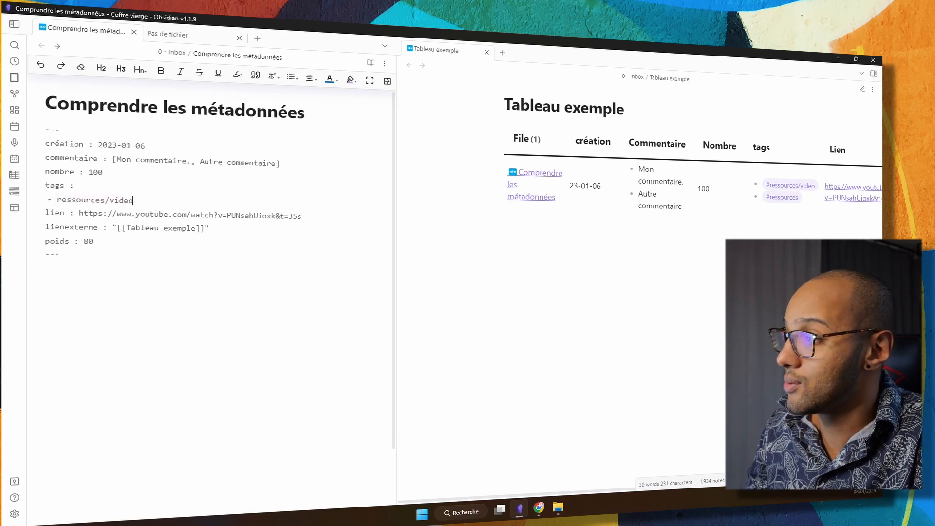
{"action": "key", "text": "Return"}
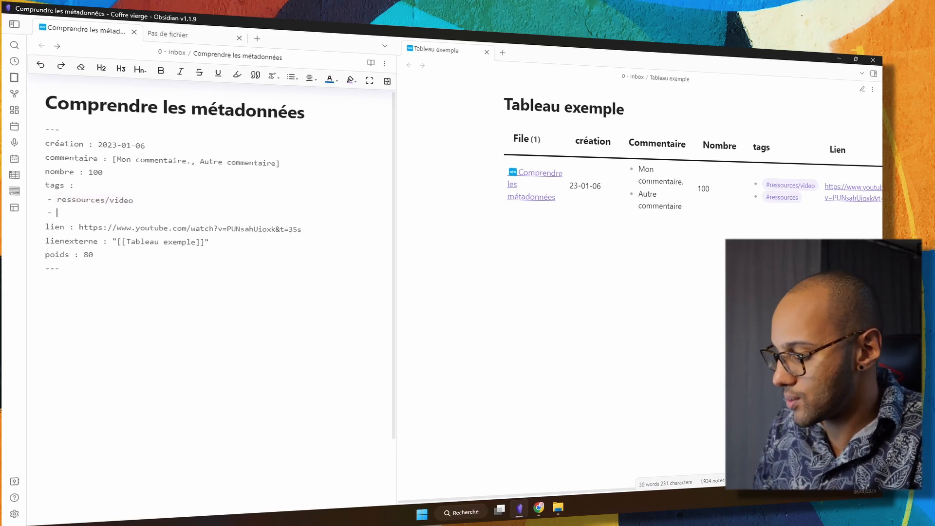
{"action": "type", "text": "obsidian"}
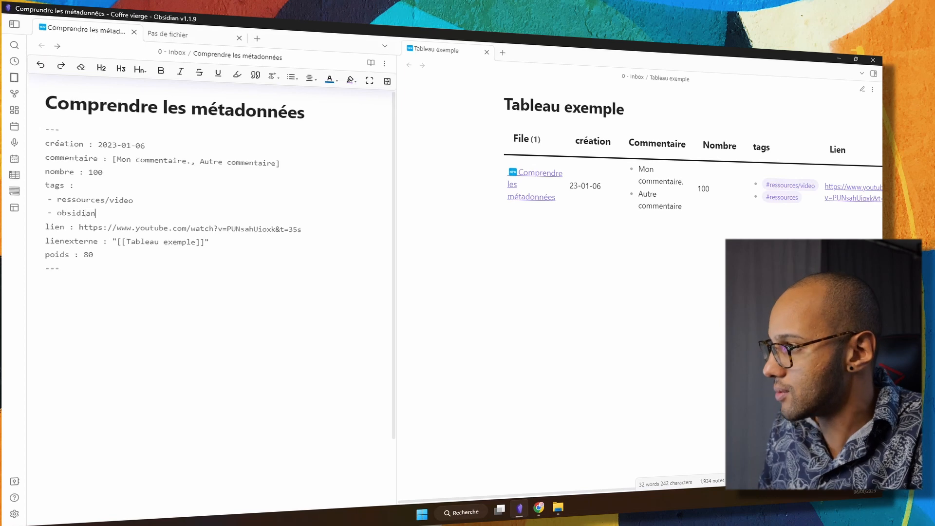